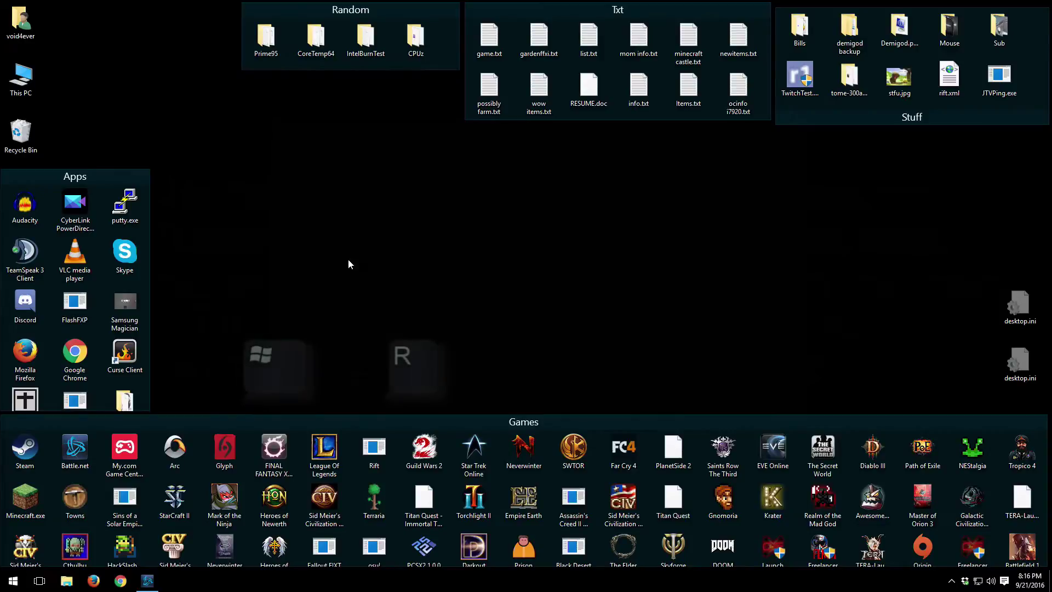
- Open the Services console by running services.msc
key("super+r")
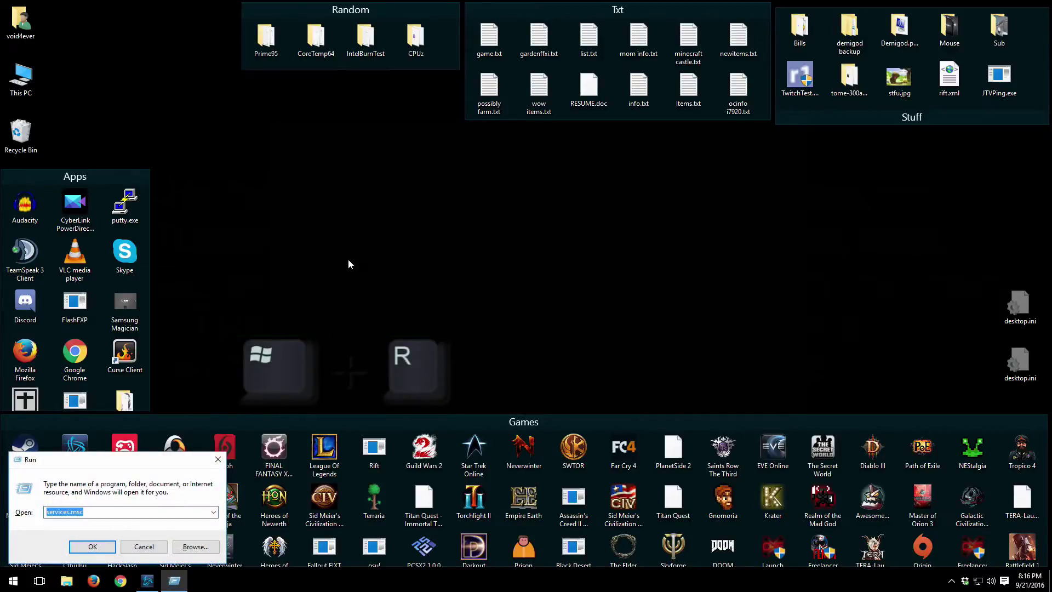
left_click_drag(93, 462, 306, 291)
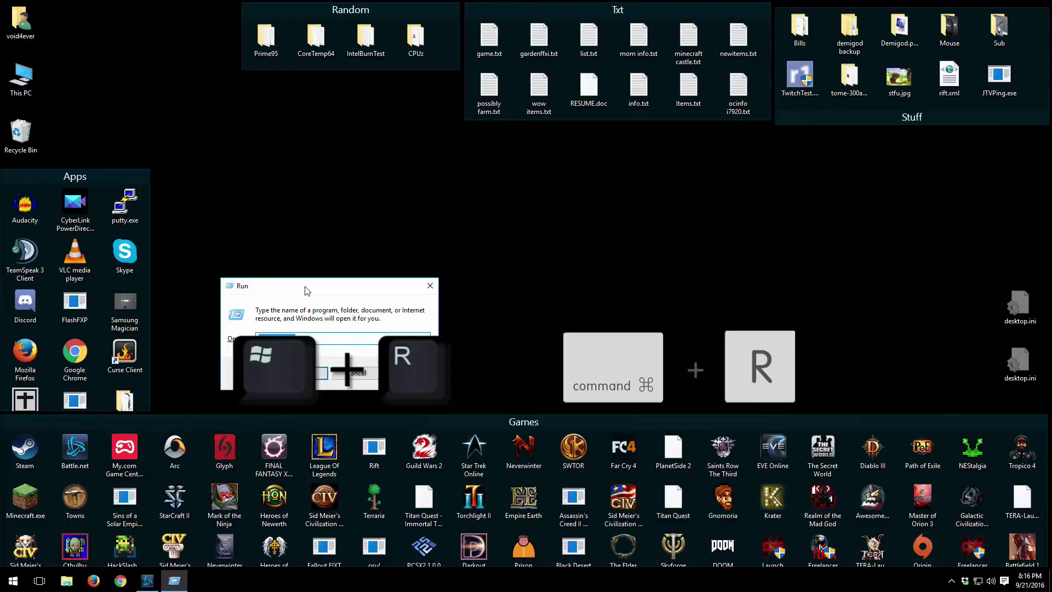
left_click_drag(306, 290, 354, 239)
left_click(347, 286)
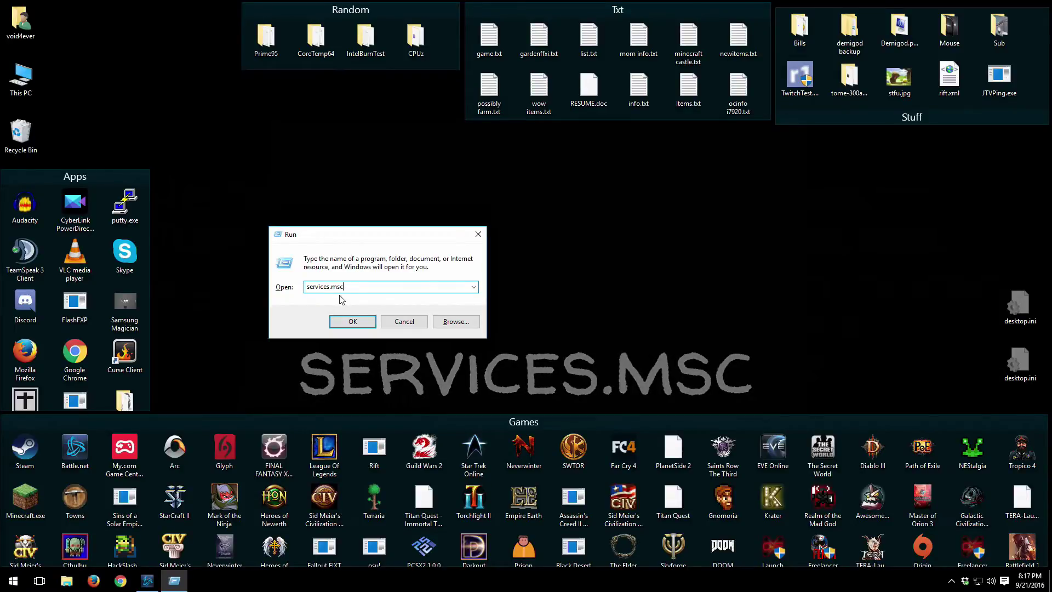
left_click(347, 322)
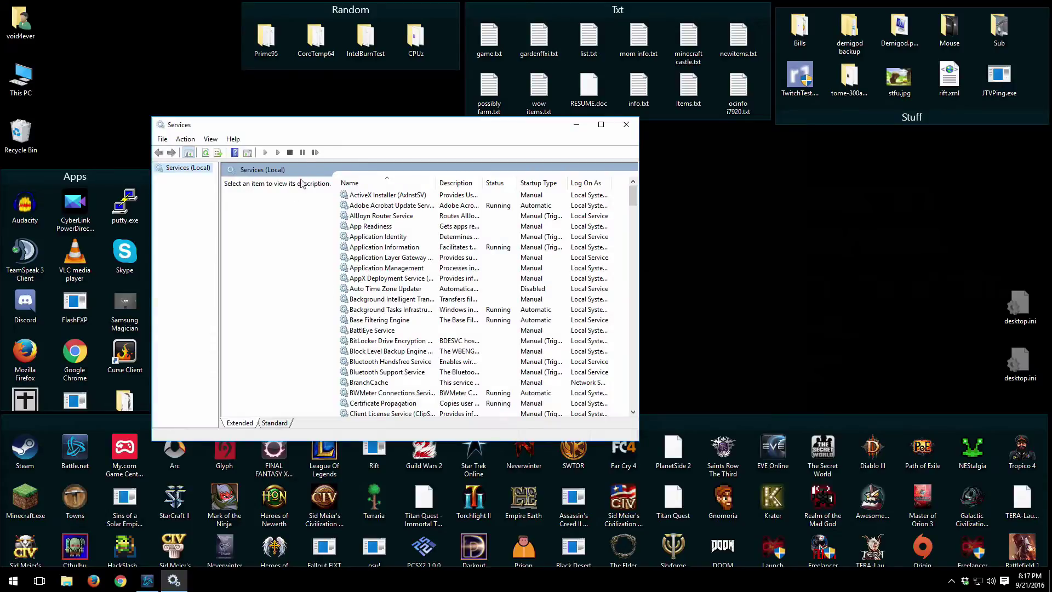
left_click_drag(318, 125, 316, 120)
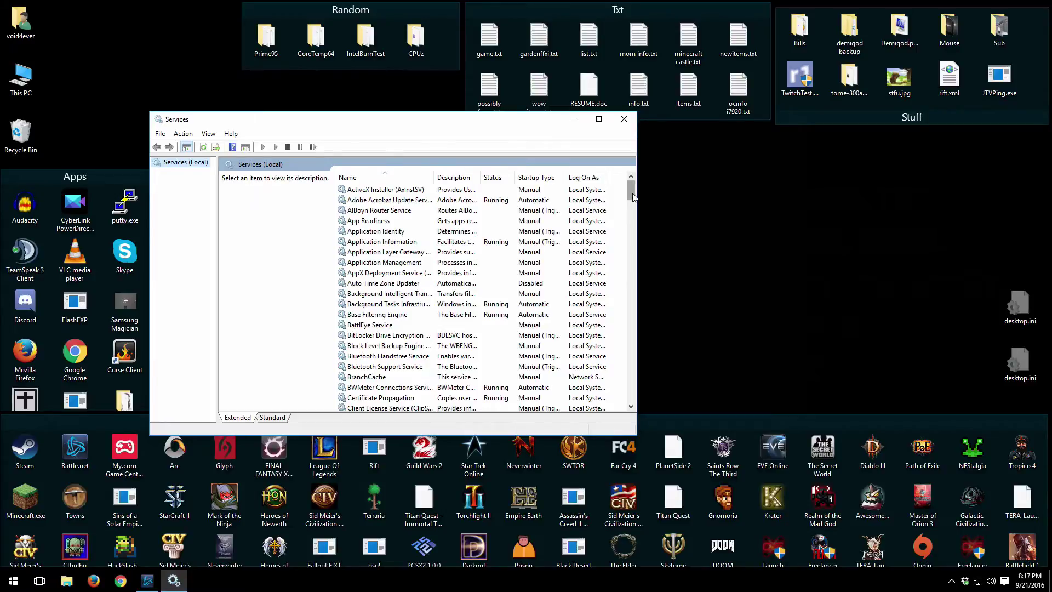
- Find the Windows Update service in the services list and open its properties
left_click_drag(633, 193, 630, 406)
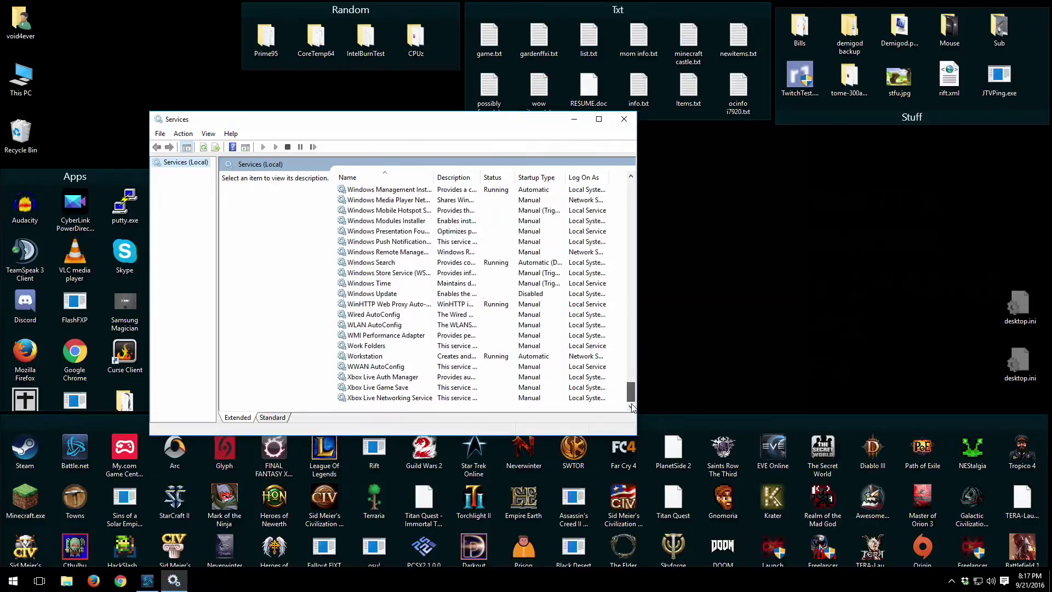
left_click(406, 298)
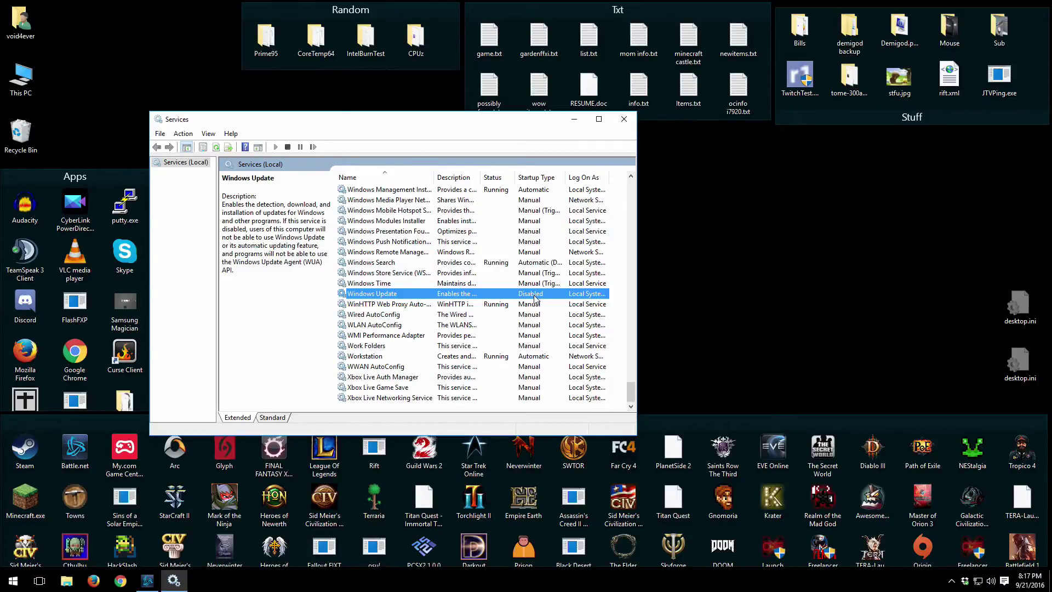
right_click(482, 297)
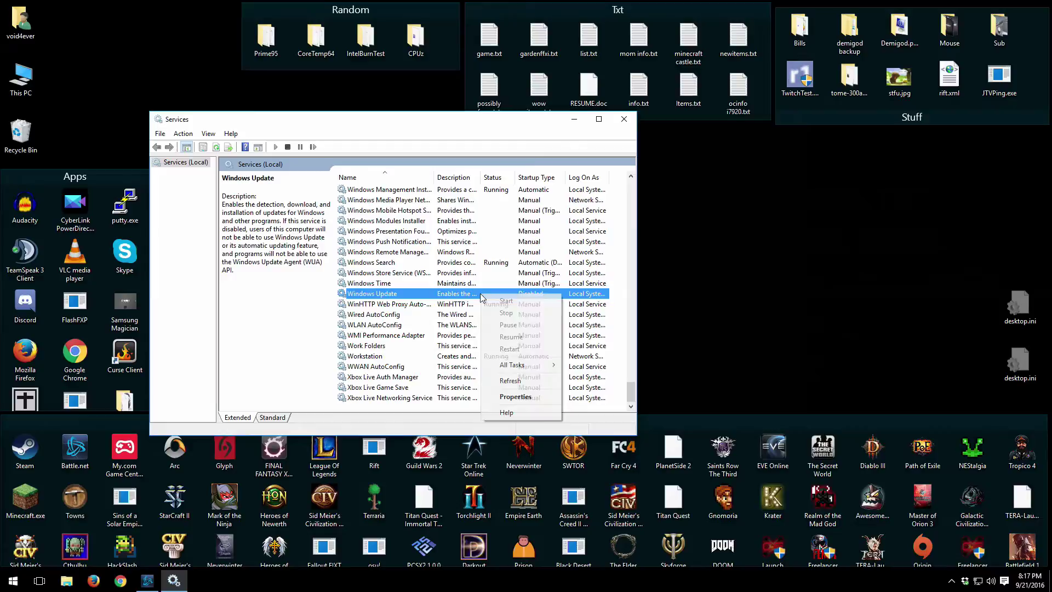
left_click(510, 396)
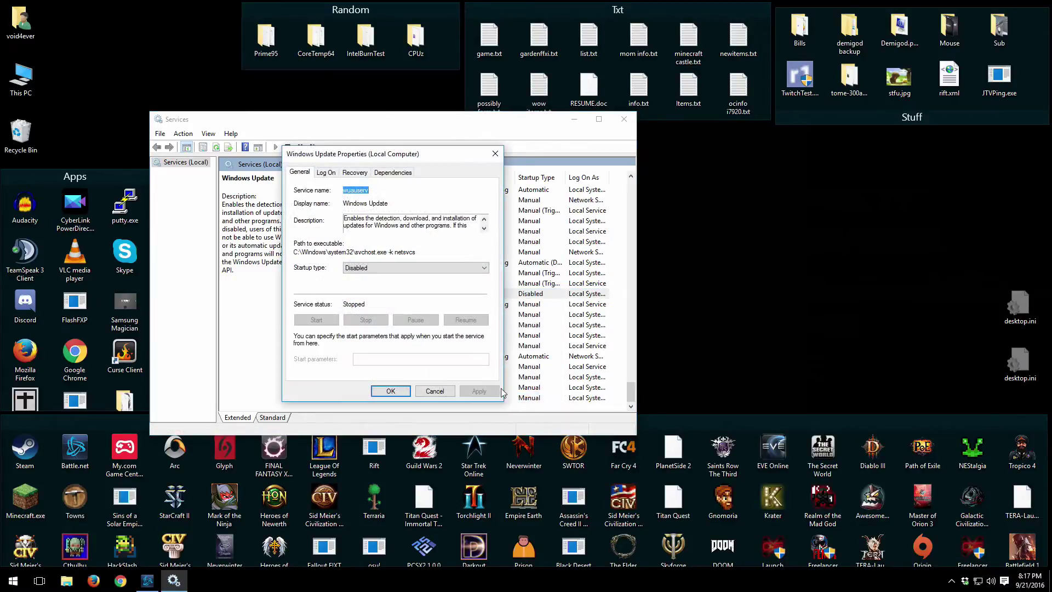
- Set the Windows Update service's startup type to Disabled, apply the change and close the Services console
left_click(427, 268)
left_click(384, 293)
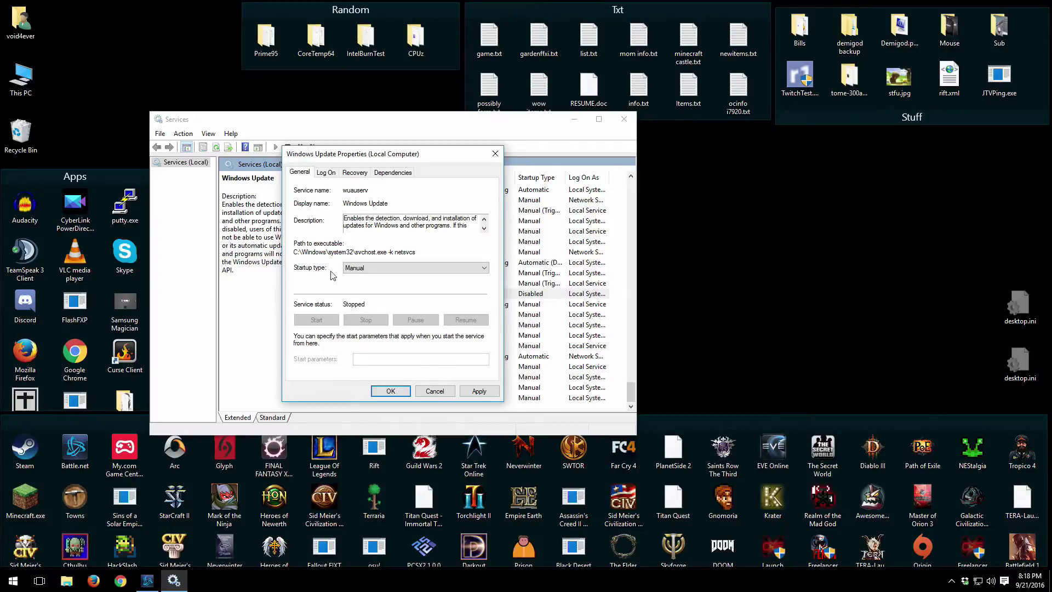
left_click(473, 268)
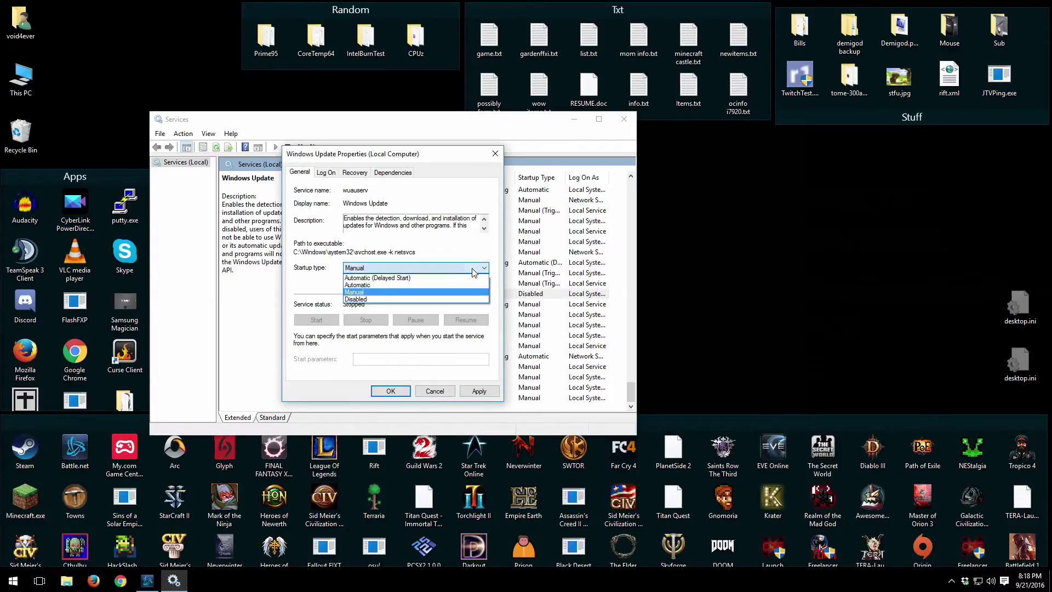
left_click(370, 299)
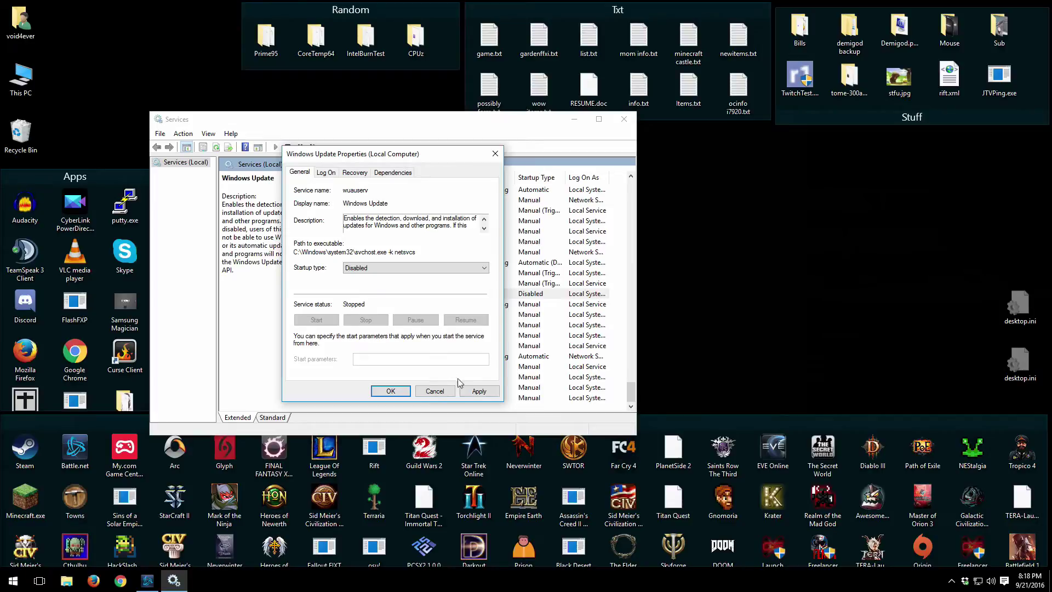
left_click(478, 392)
left_click(391, 391)
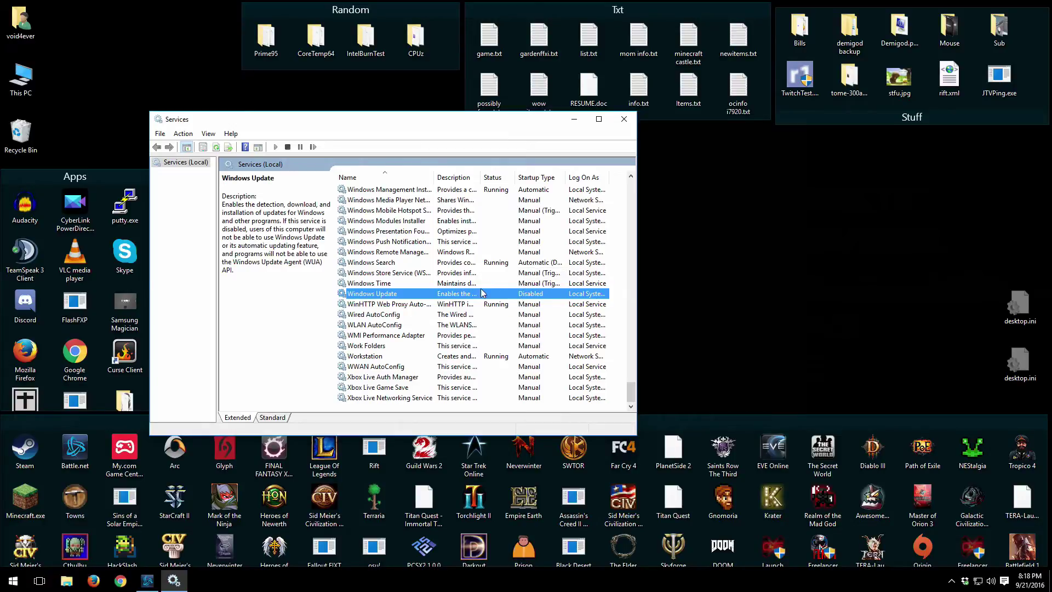
left_click(624, 119)
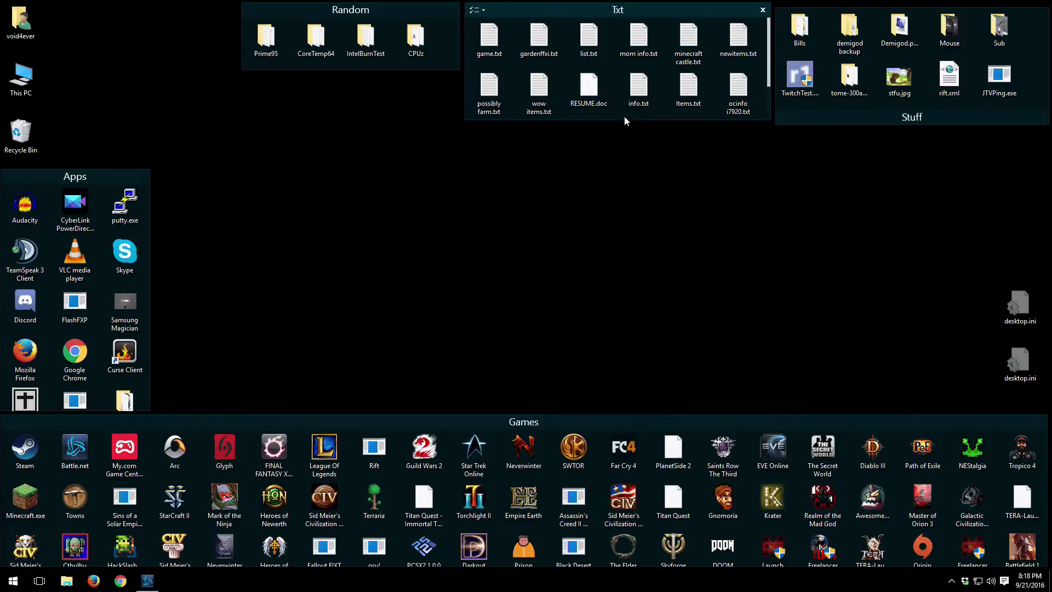
- Run services.msc again and open the properties of the Windows Update service
key("super+r")
key("Right")
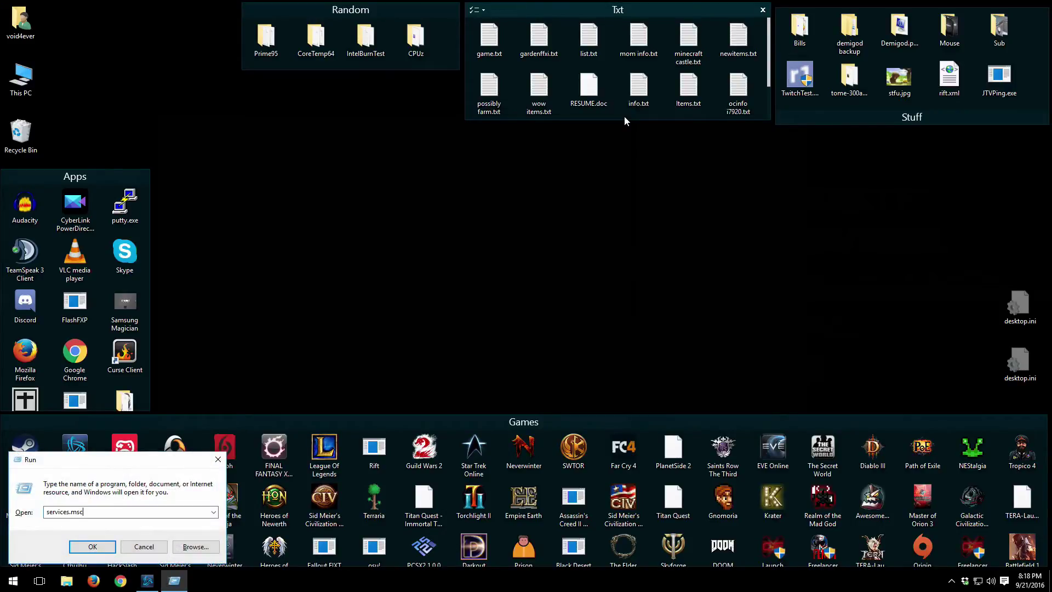
key("Return")
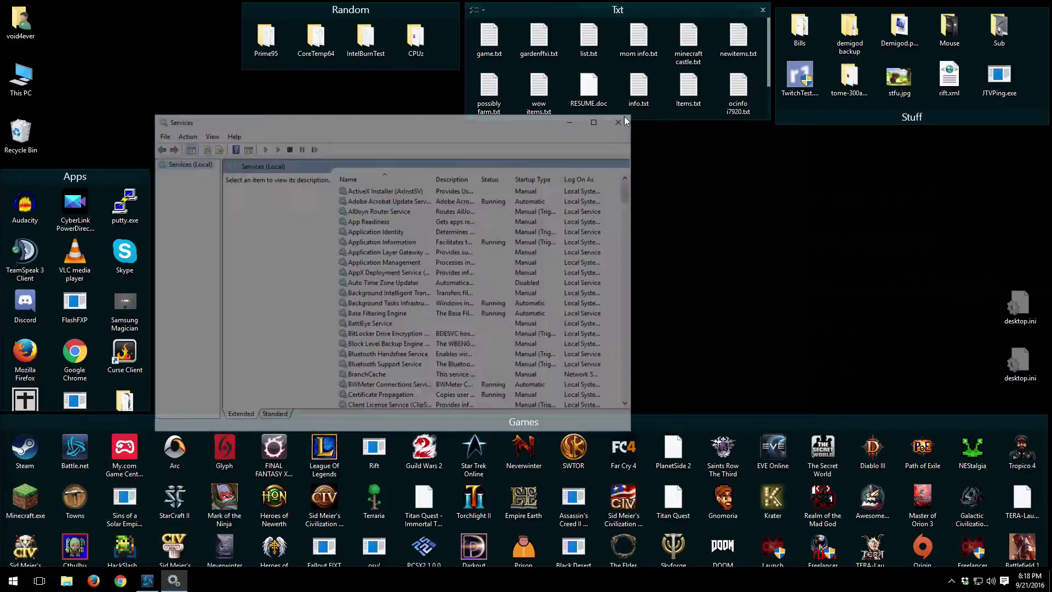
scroll(632, 198, "down", 1)
left_click_drag(634, 202, 643, 406)
left_click(376, 294)
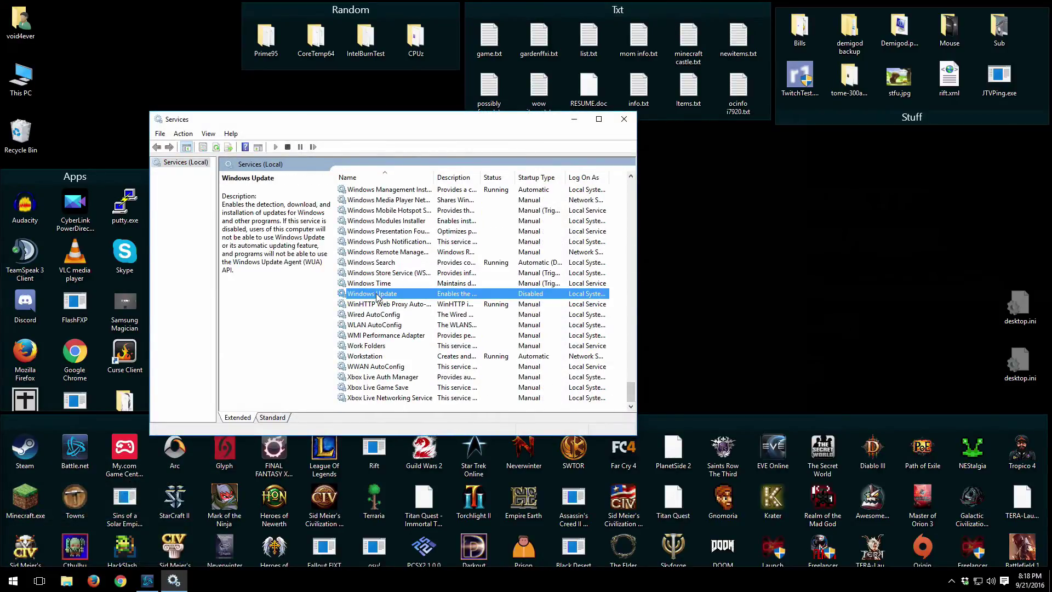
right_click(376, 296)
left_click(406, 394)
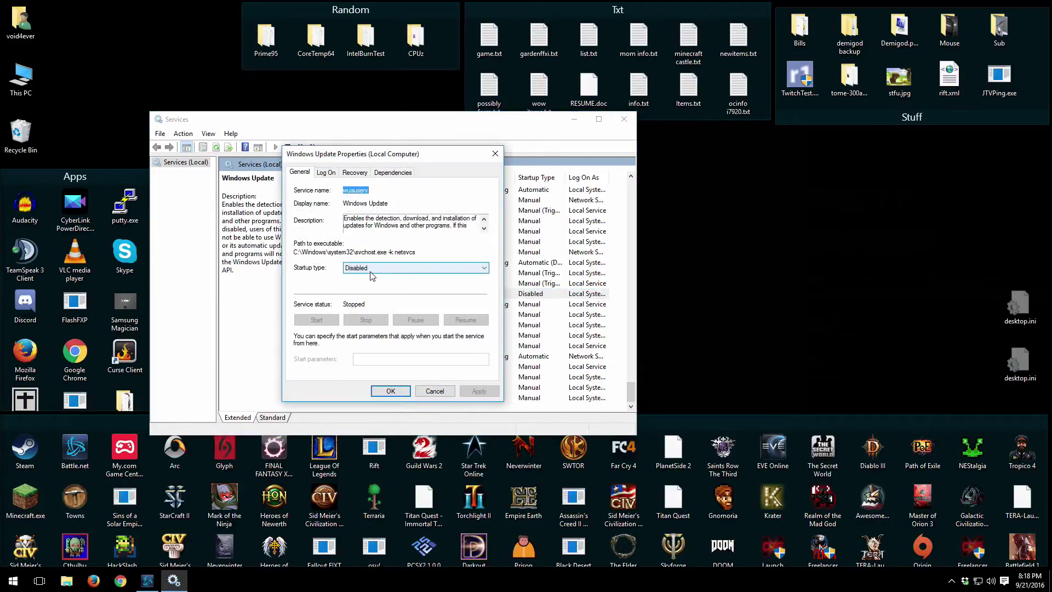
- Set the Windows Update service's startup type to Manual and apply the change
left_click(373, 269)
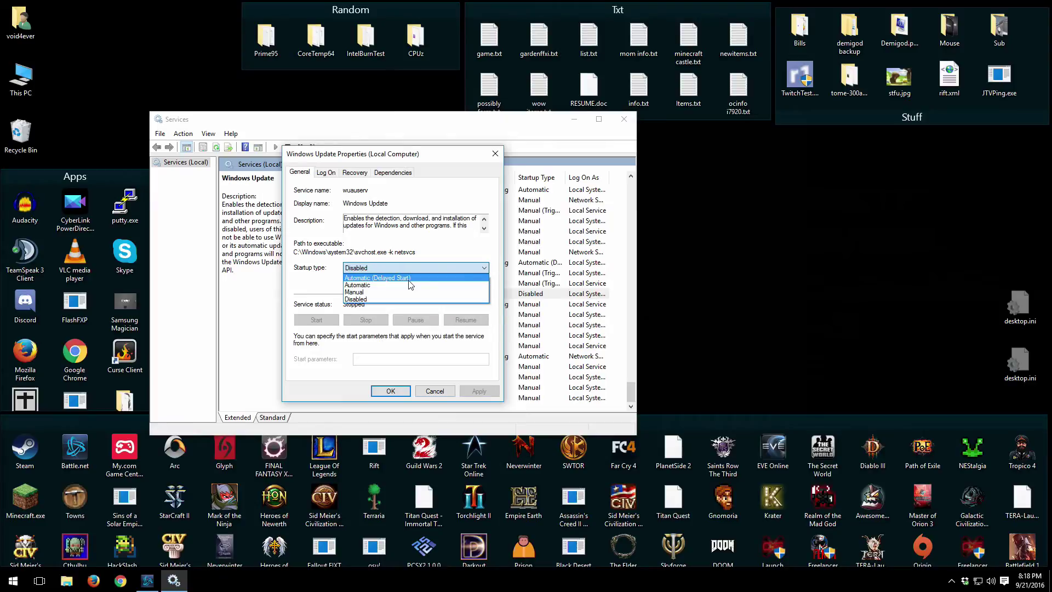
left_click(376, 294)
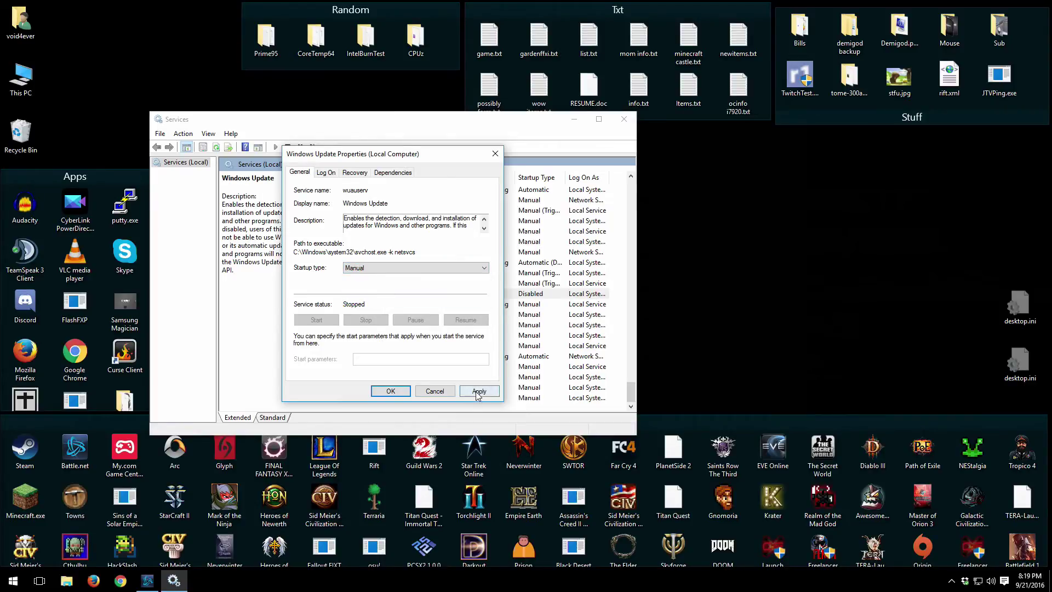
left_click(478, 391)
left_click(396, 392)
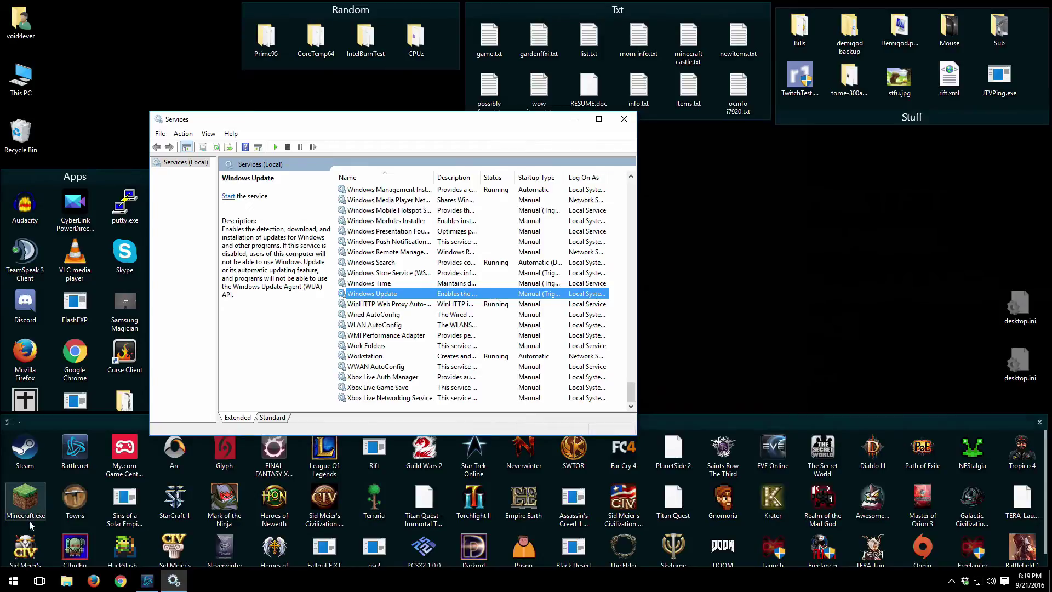
- View the Windows Update page under Update & security in Windows Settings, and close Settings
left_click(14, 581)
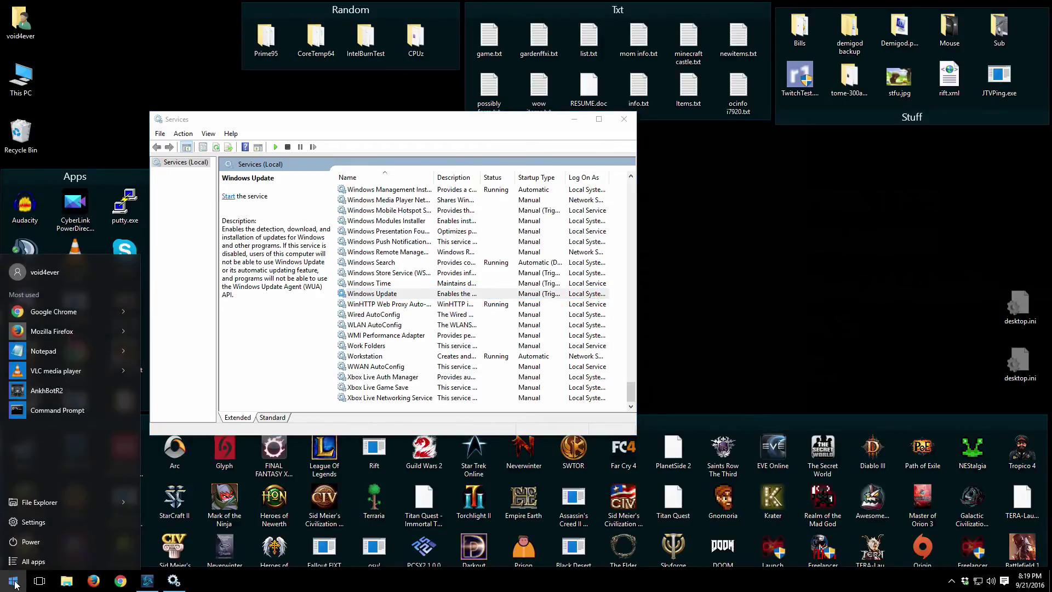
left_click(48, 514)
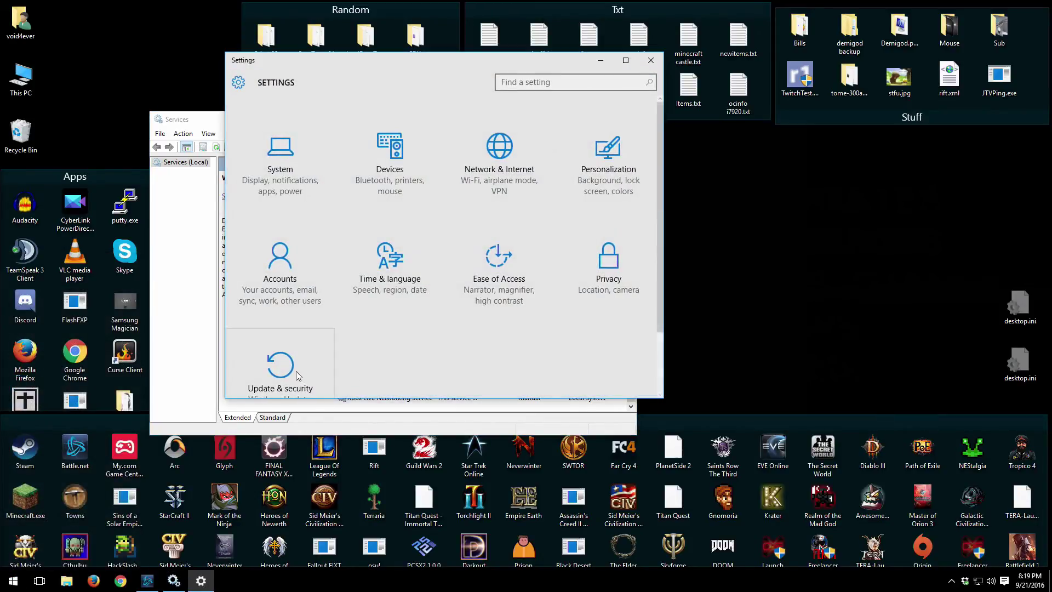
left_click(296, 374)
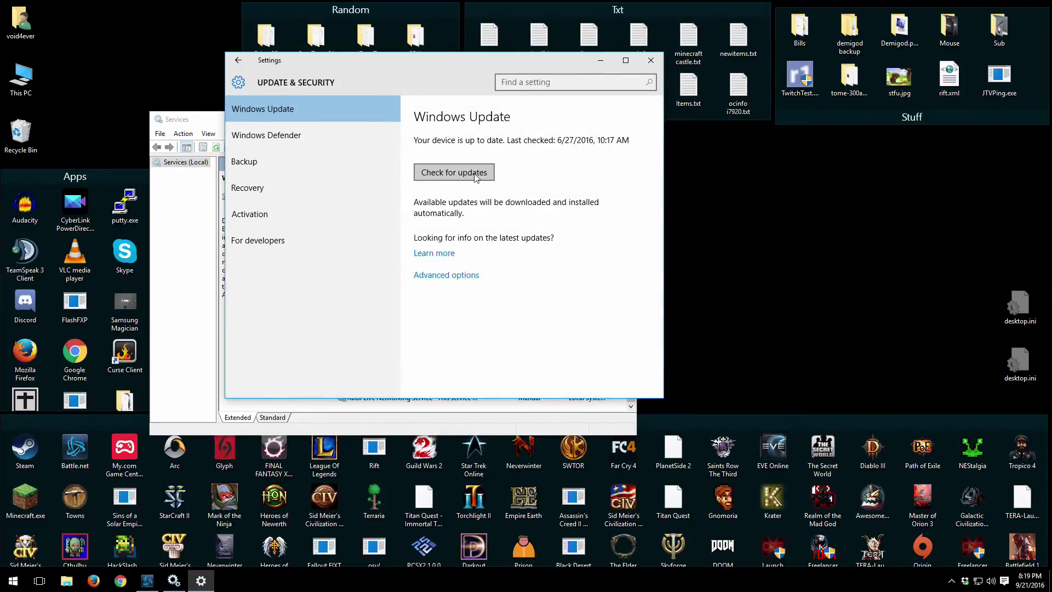
left_click(652, 60)
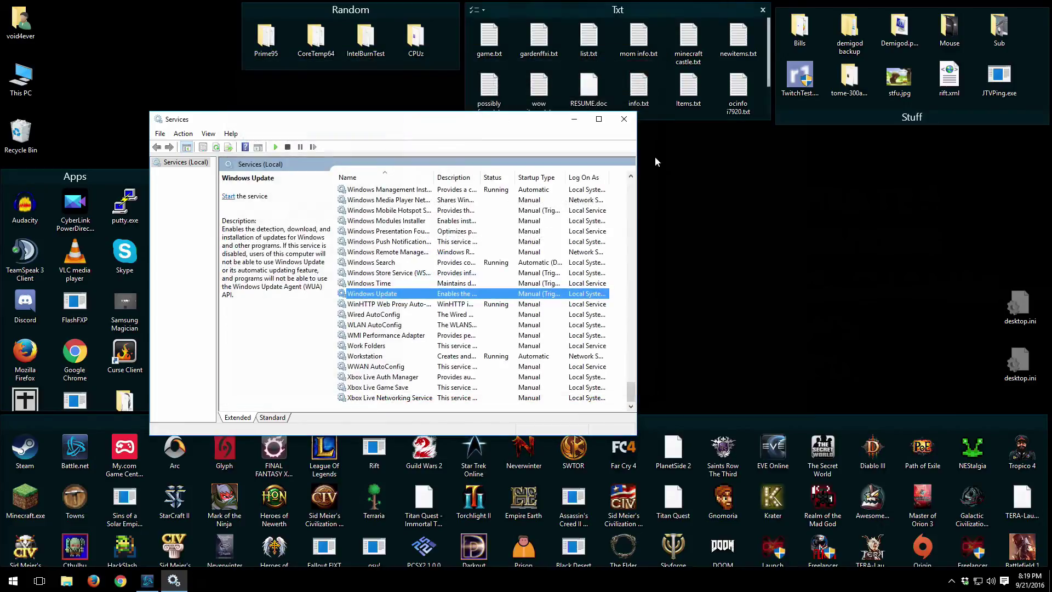
- Reopen the Windows Update service's properties and set its startup type back to Disabled, applying the change
double_click(436, 294)
left_click(377, 267)
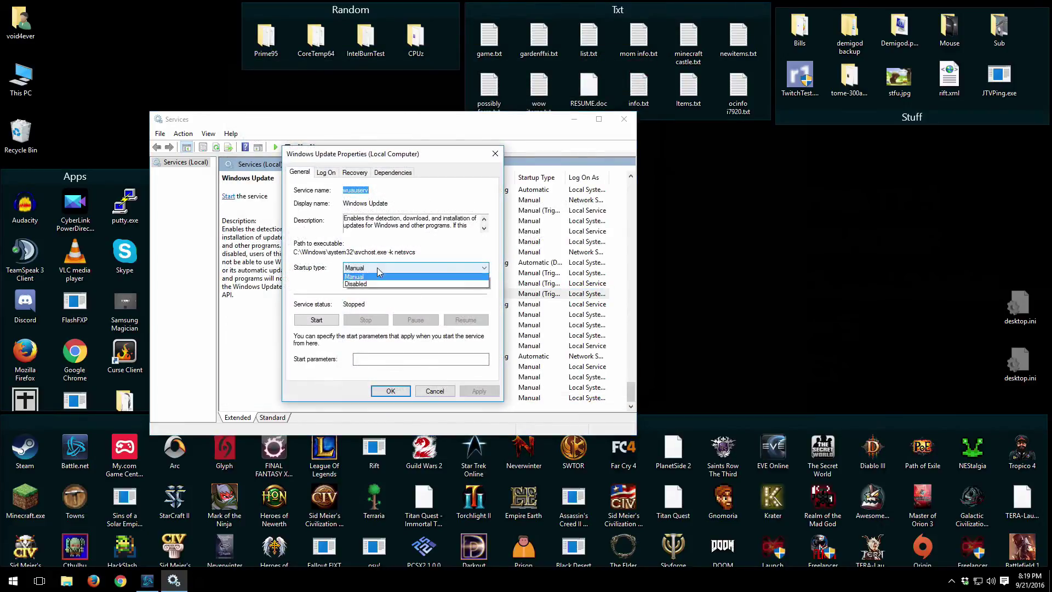
left_click(381, 305)
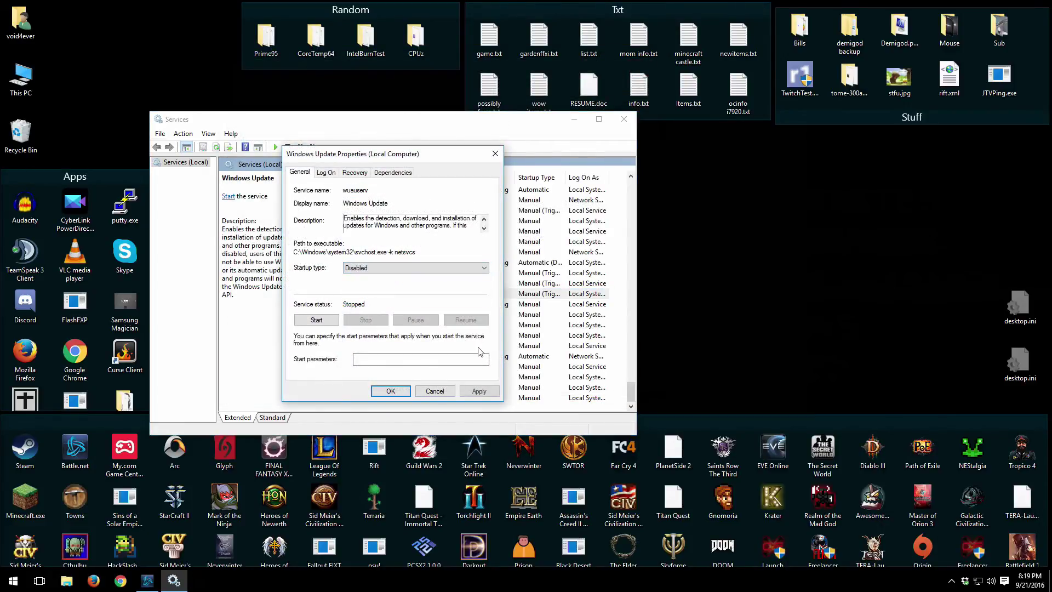
left_click(468, 392)
left_click(390, 391)
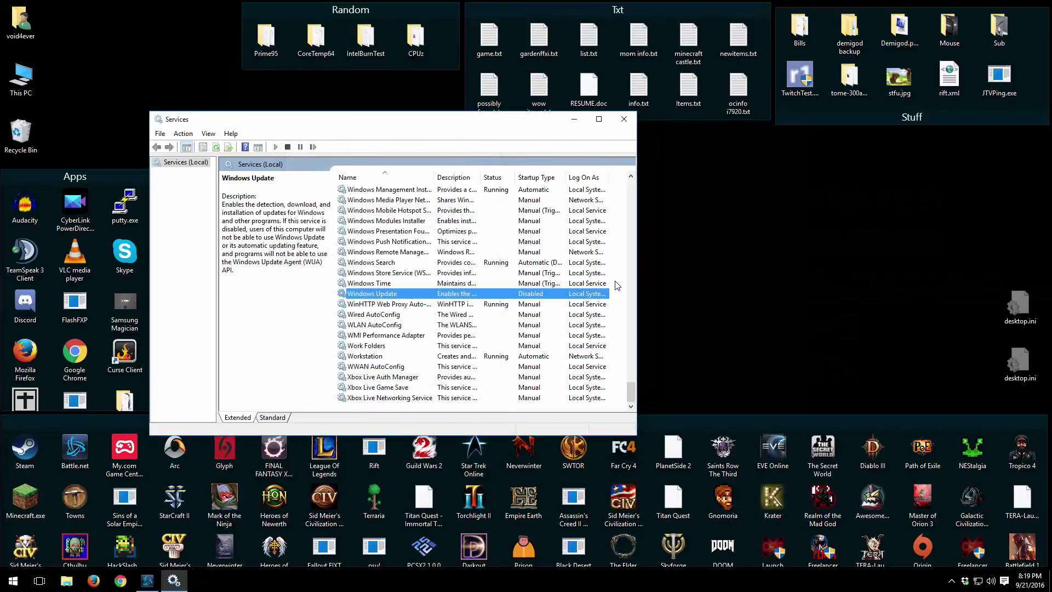